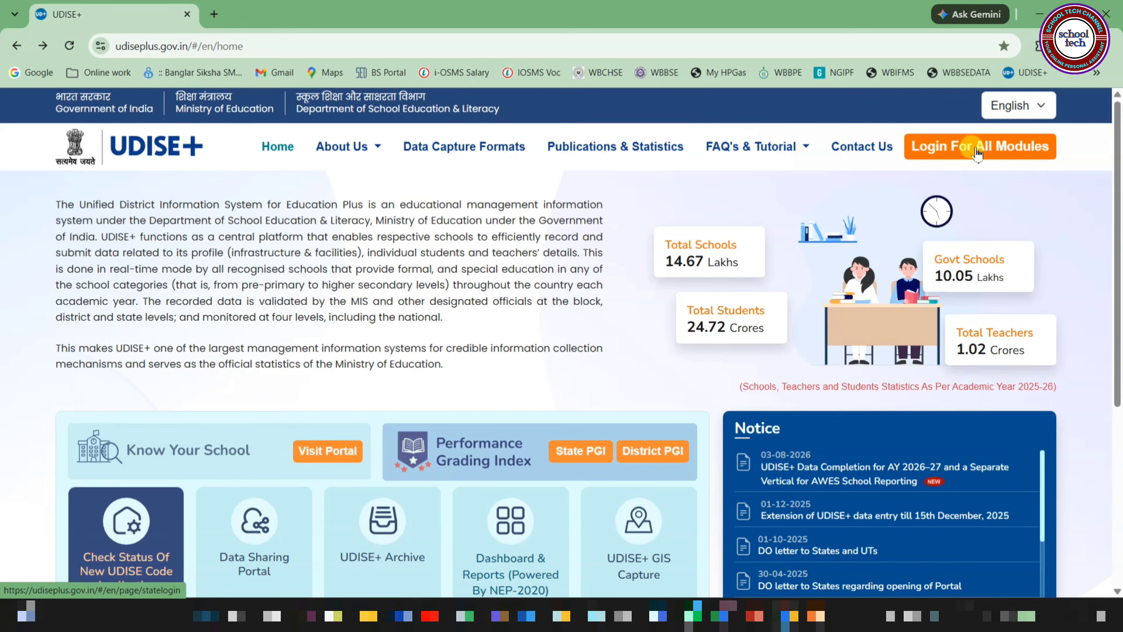
Select West Bengal as the state in the all-modules login and open the Students Module login
{"action": "left_click", "coordinate": [976, 153]}
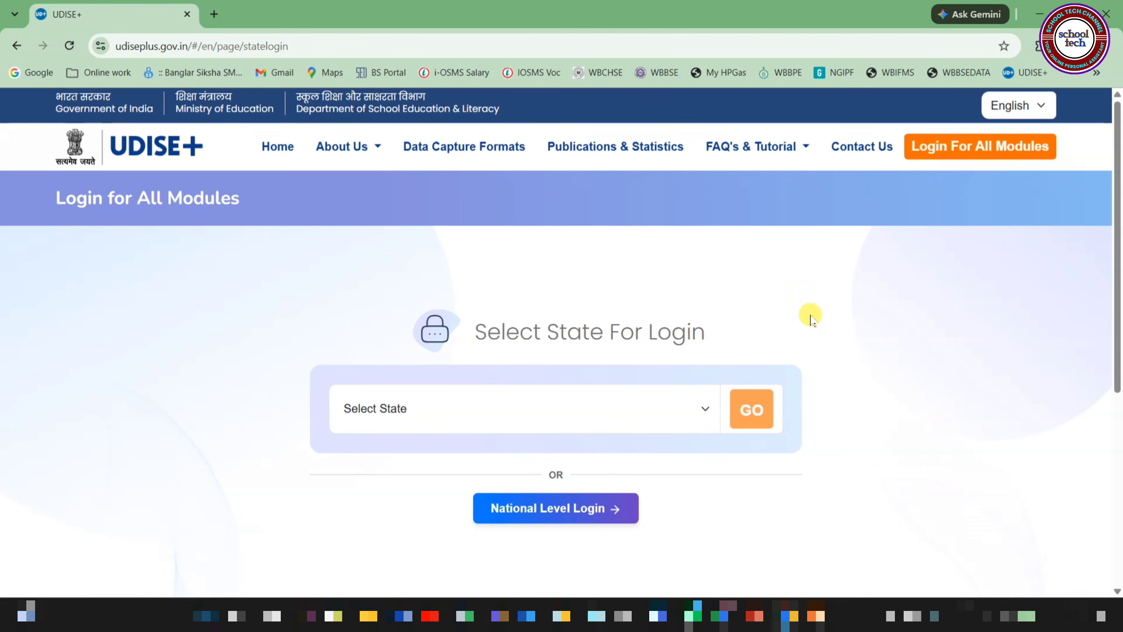
{"action": "left_click", "coordinate": [384, 408]}
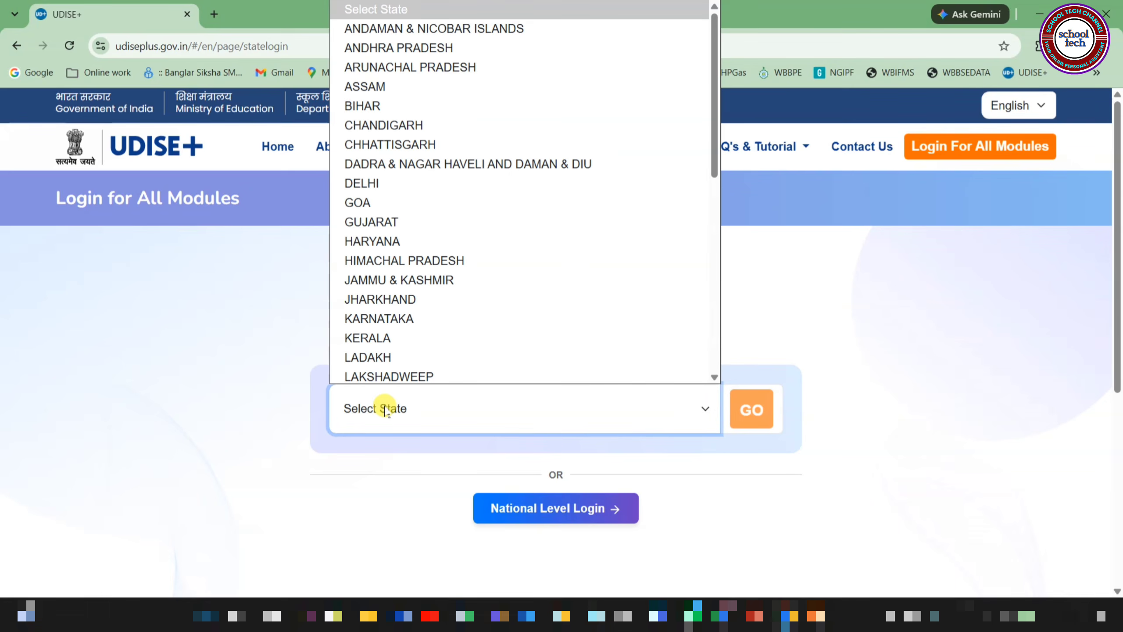
{"action": "key", "text": "w"}
{"action": "key", "text": "Return"}
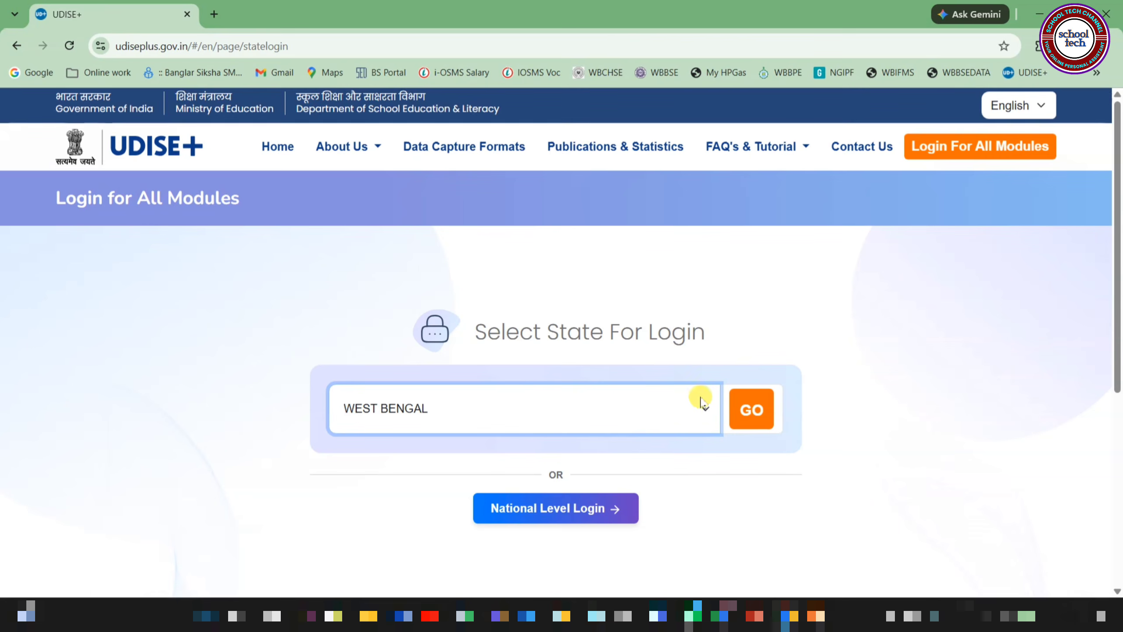
{"action": "left_click", "coordinate": [752, 413]}
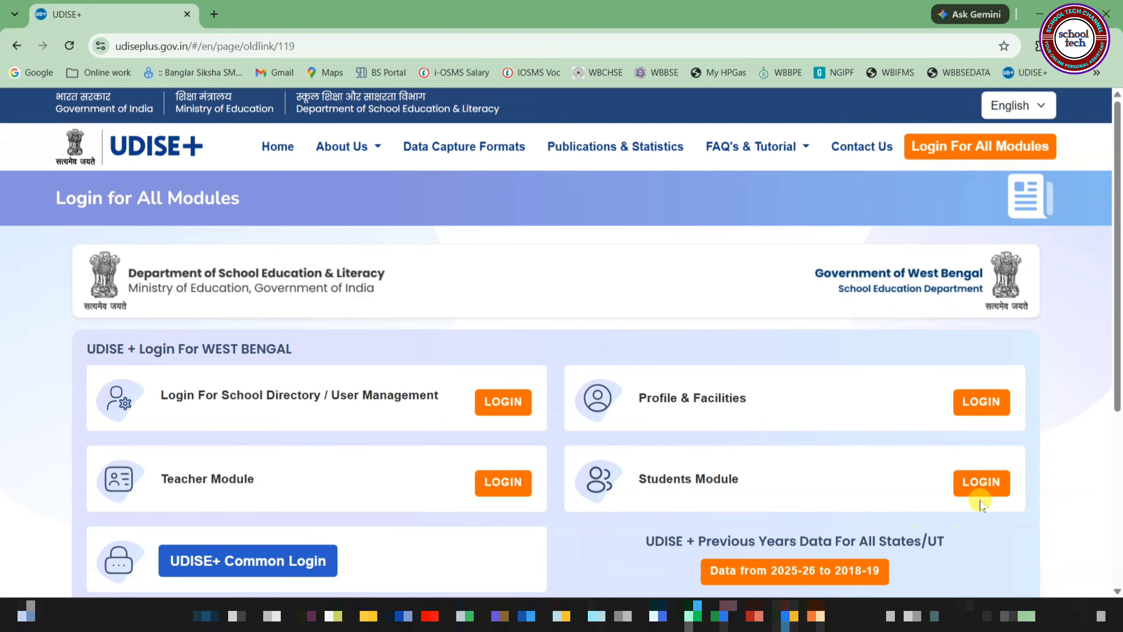
{"action": "left_click", "coordinate": [959, 480]}
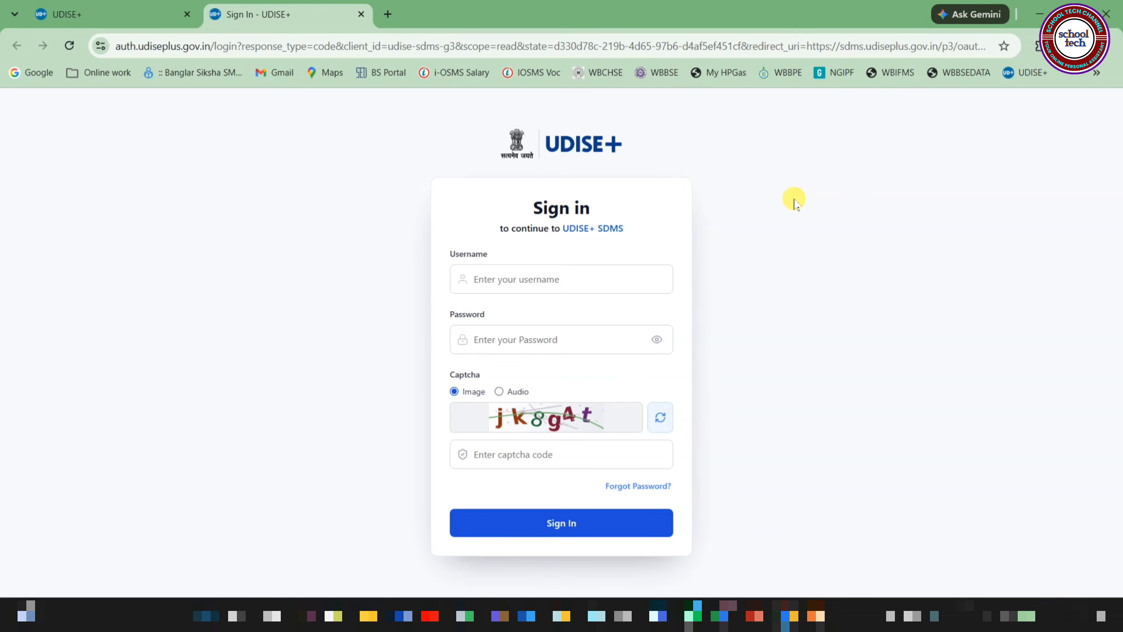
Sign in with the school's username, password and captcha code, and enter the current academic year 2026-27
{"action": "left_click", "coordinate": [566, 279]}
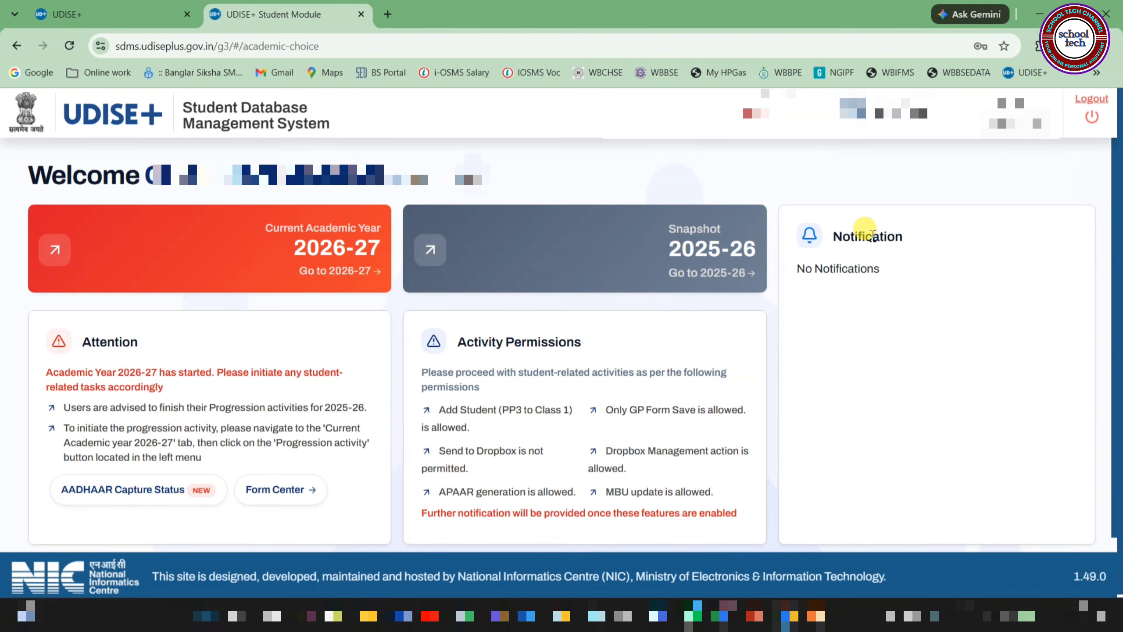
{"action": "left_click", "coordinate": [199, 252]}
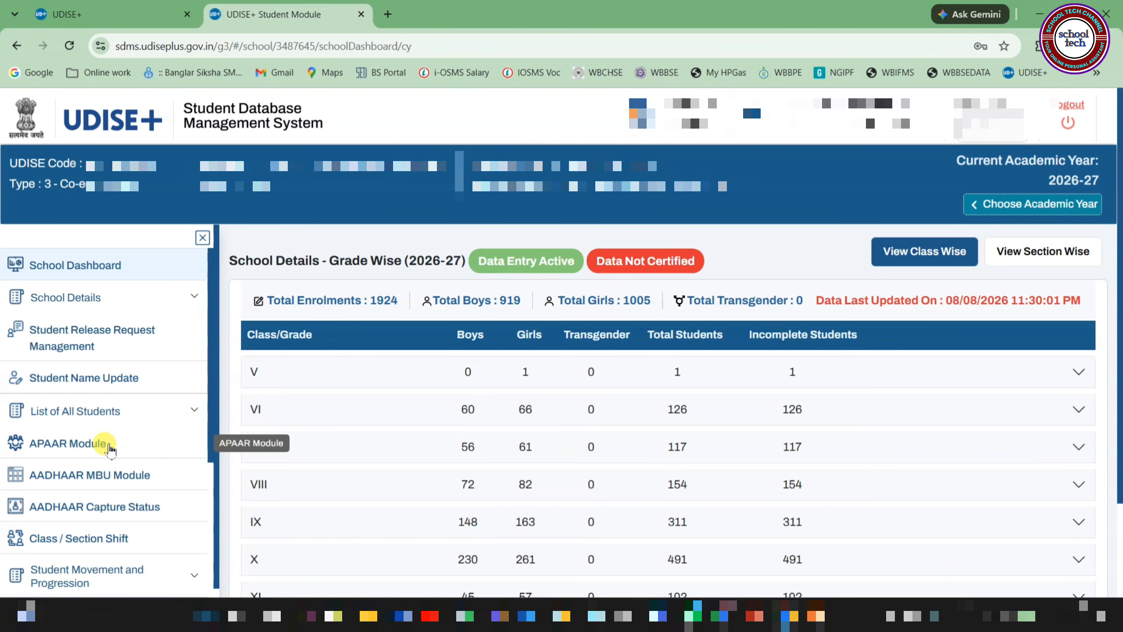
Load the student list for class IX, section A in the APAAR Module
{"action": "left_click", "coordinate": [72, 445]}
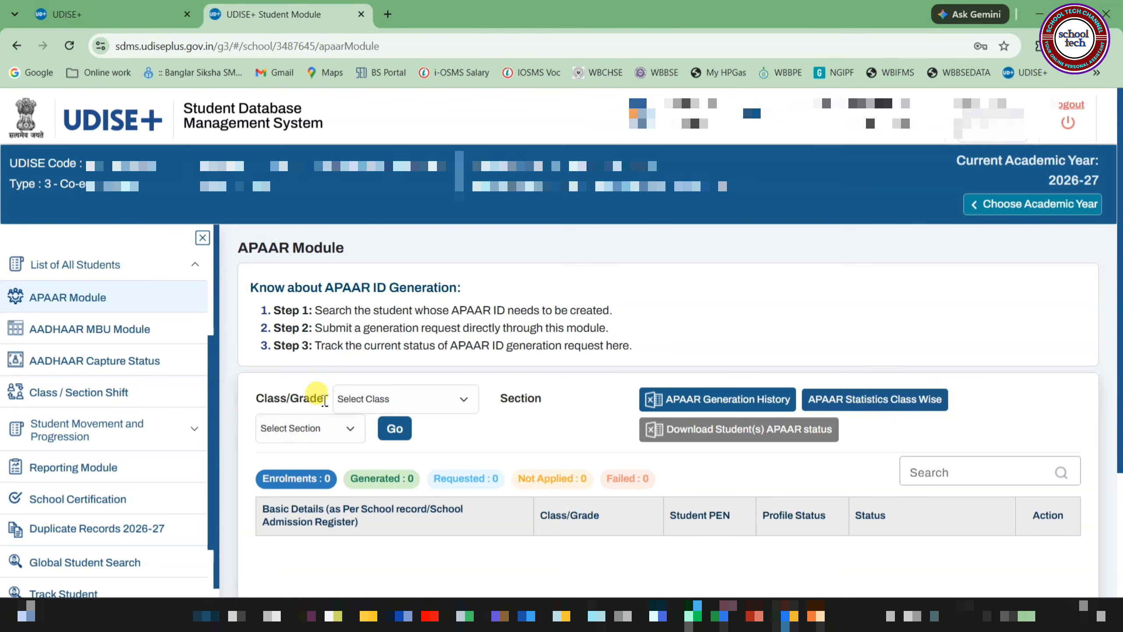
{"action": "left_click", "coordinate": [398, 399]}
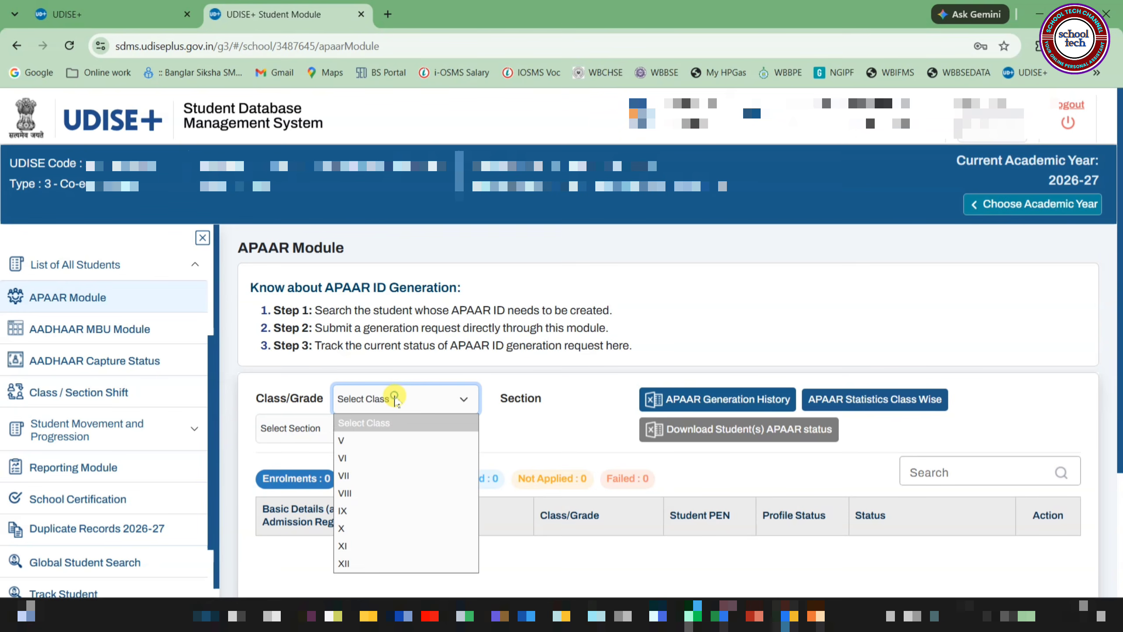
{"action": "left_click", "coordinate": [371, 511]}
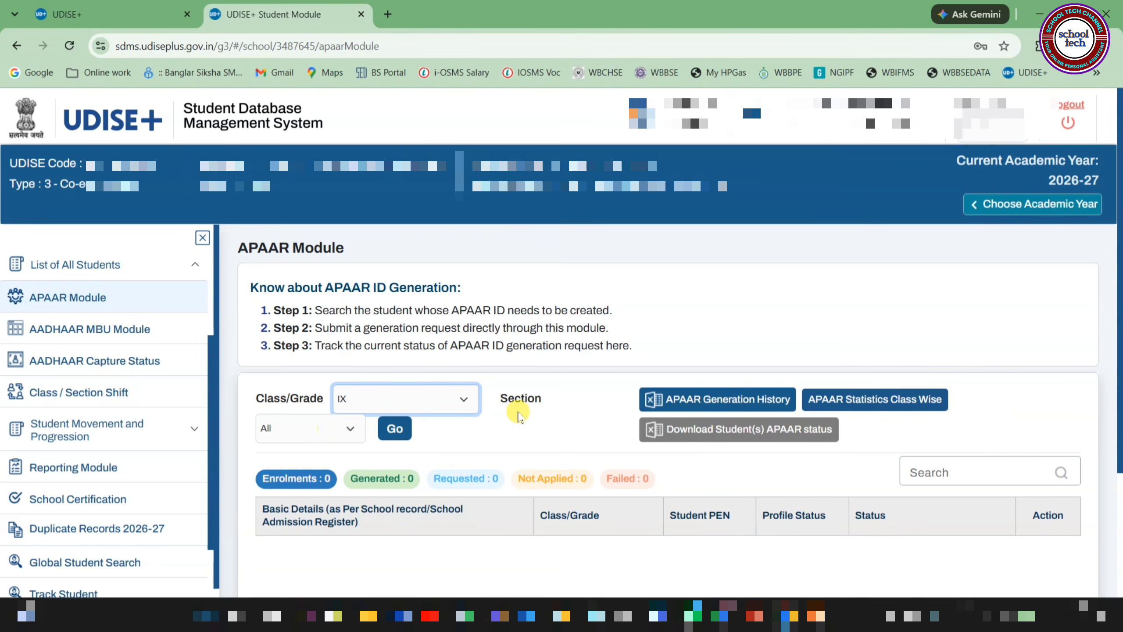
{"action": "left_click", "coordinate": [311, 425]}
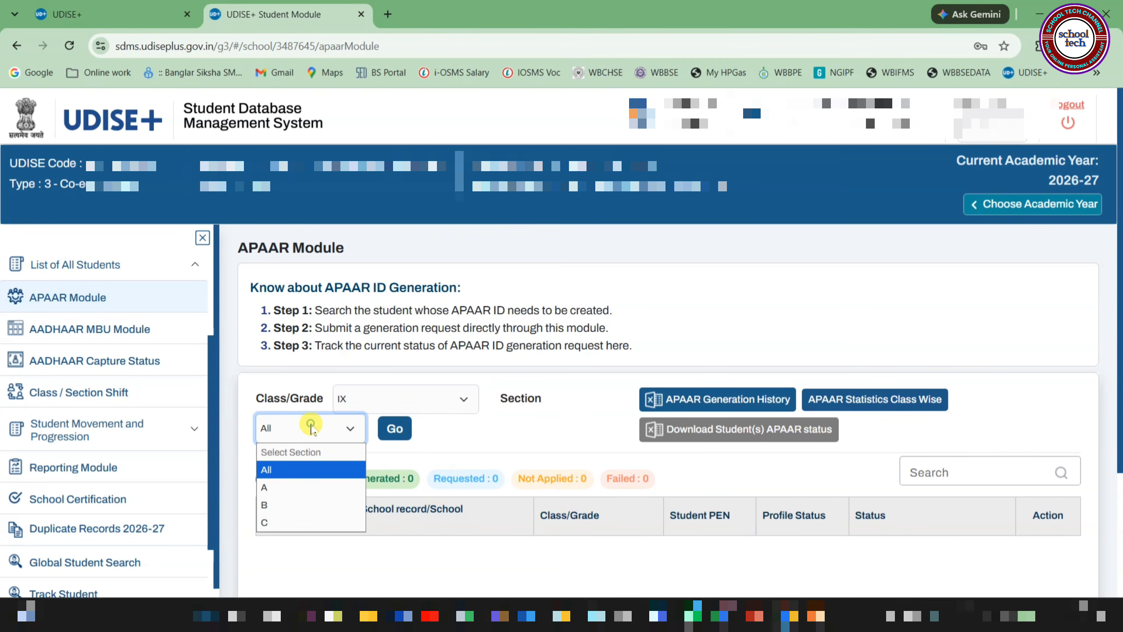
{"action": "left_click", "coordinate": [301, 488]}
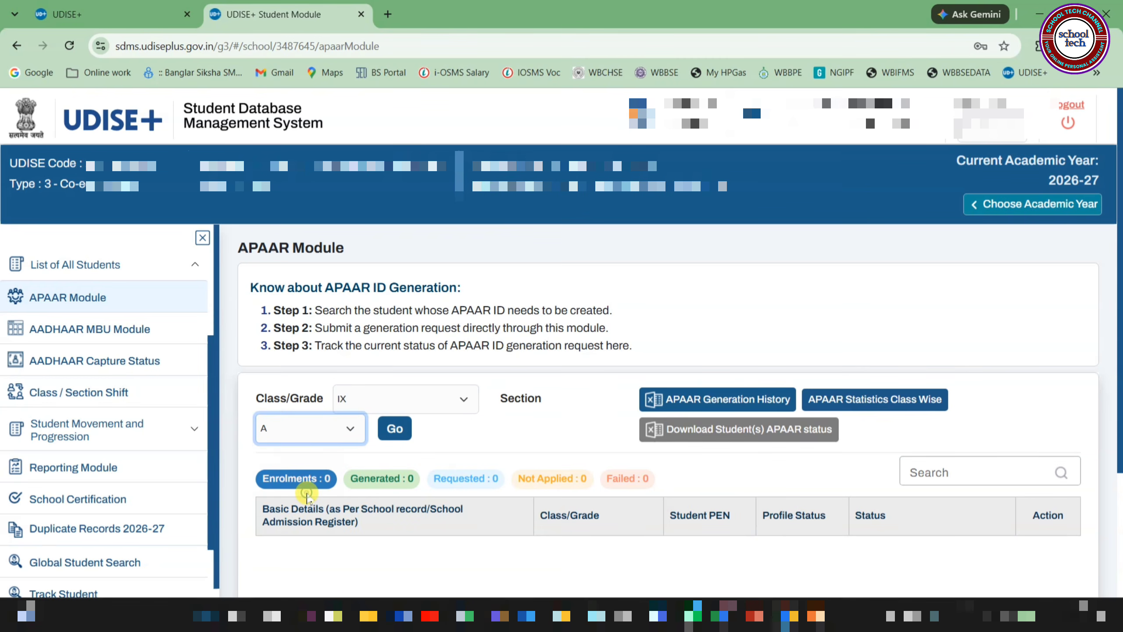
{"action": "left_click", "coordinate": [397, 431]}
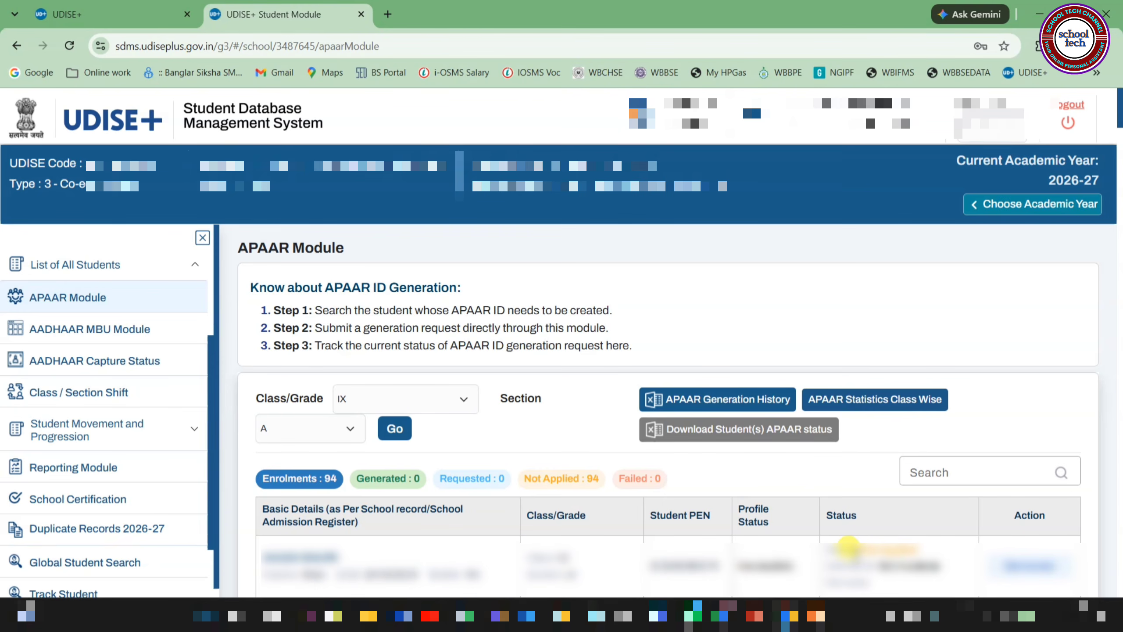
Search the class list by the student's first name and start generating that student's APAAR ID
{"action": "left_click", "coordinate": [915, 473]}
{"action": "type", "text": "SOURAV"}
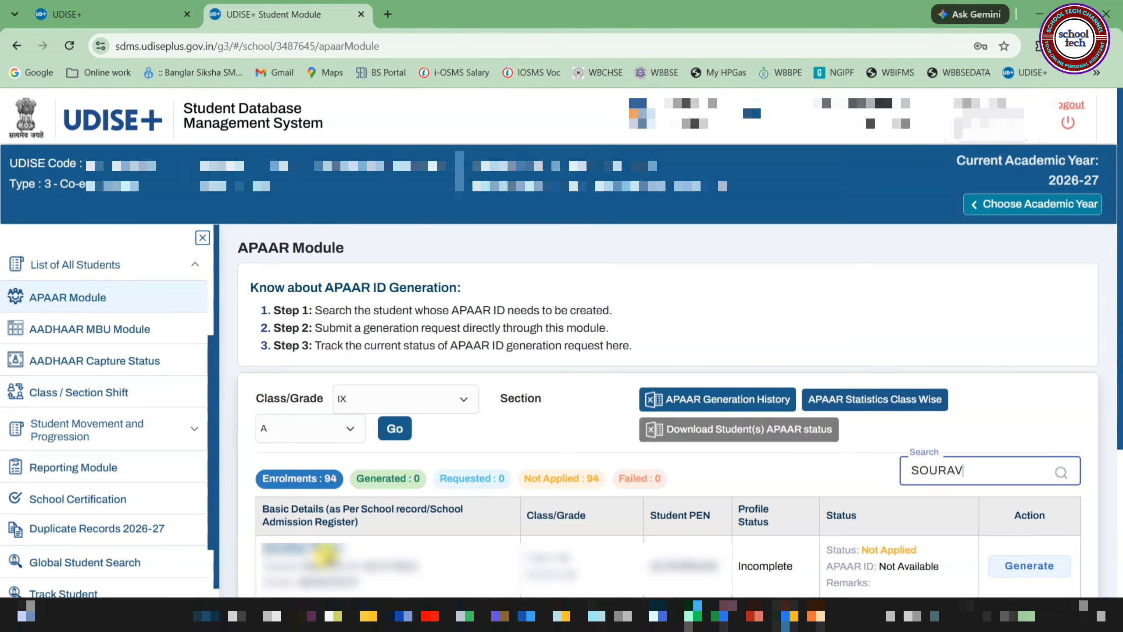
{"action": "left_click", "coordinate": [1028, 567]}
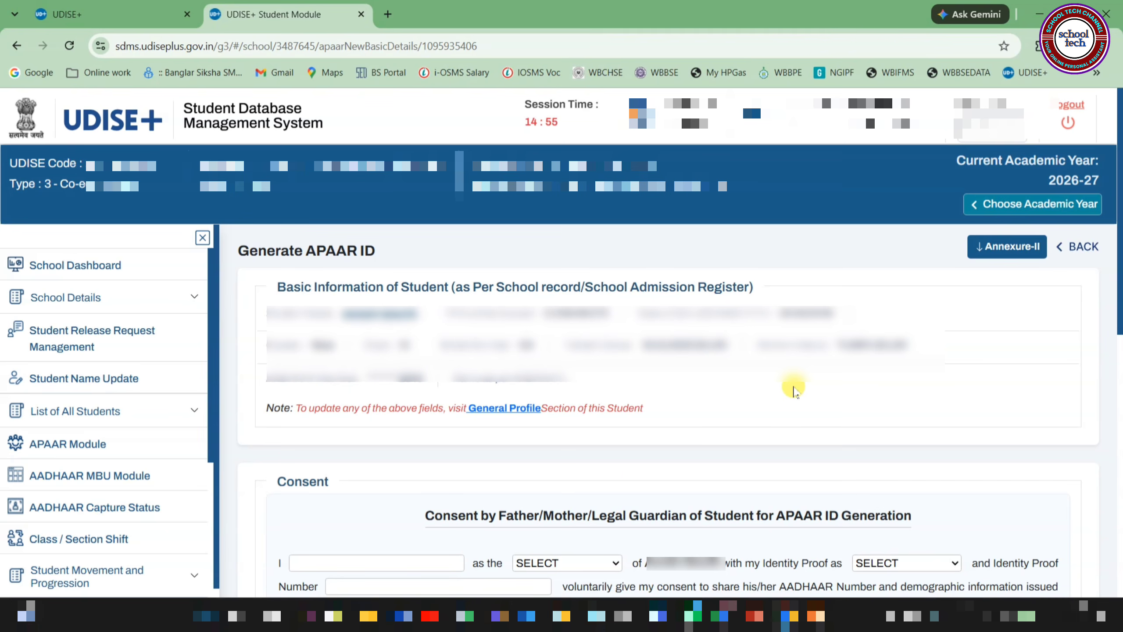
Enter the parent's name in the consent form and set the relationship to the student to FATHER
{"action": "scroll", "coordinate": [791, 389], "scroll_direction": "down", "scroll_amount": 5}
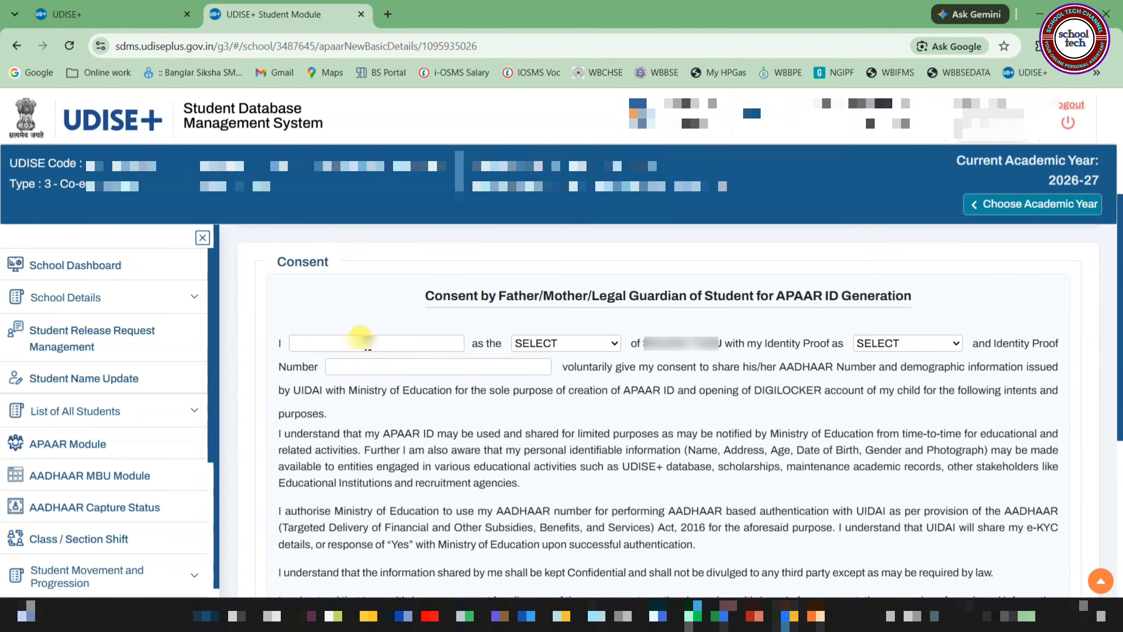
{"action": "left_click", "coordinate": [365, 340]}
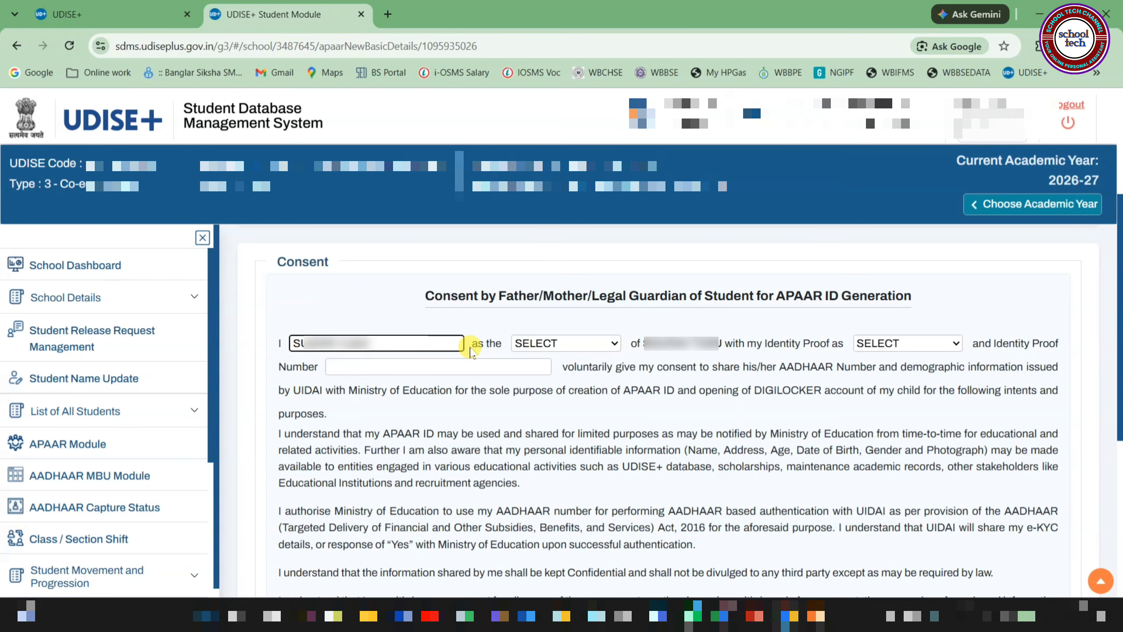
{"action": "left_click", "coordinate": [546, 345]}
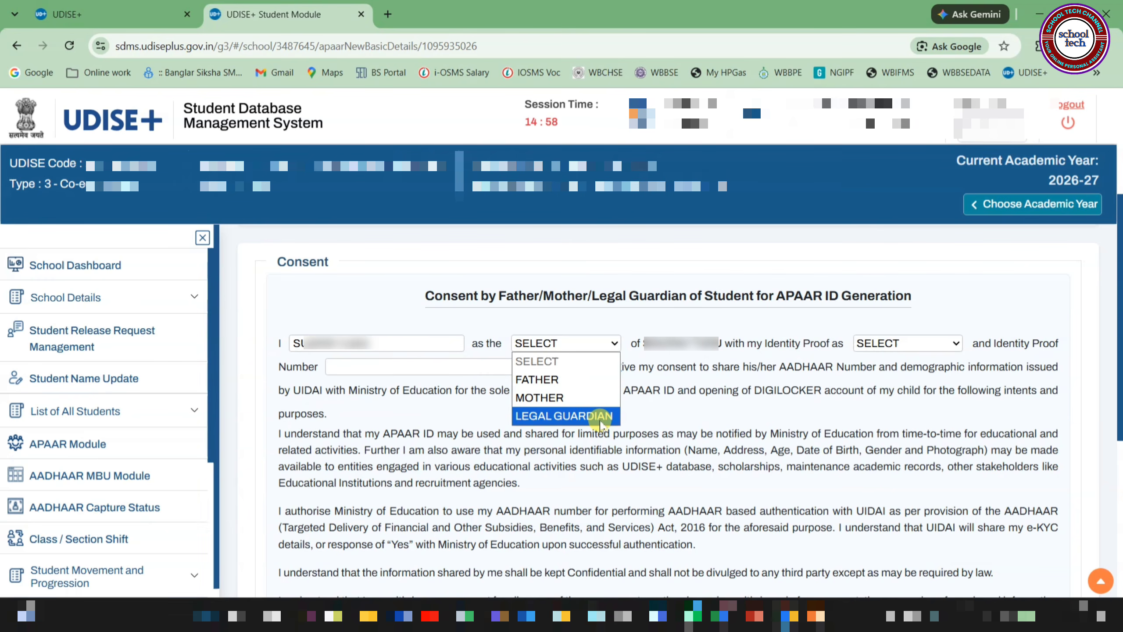
{"action": "left_click", "coordinate": [555, 385]}
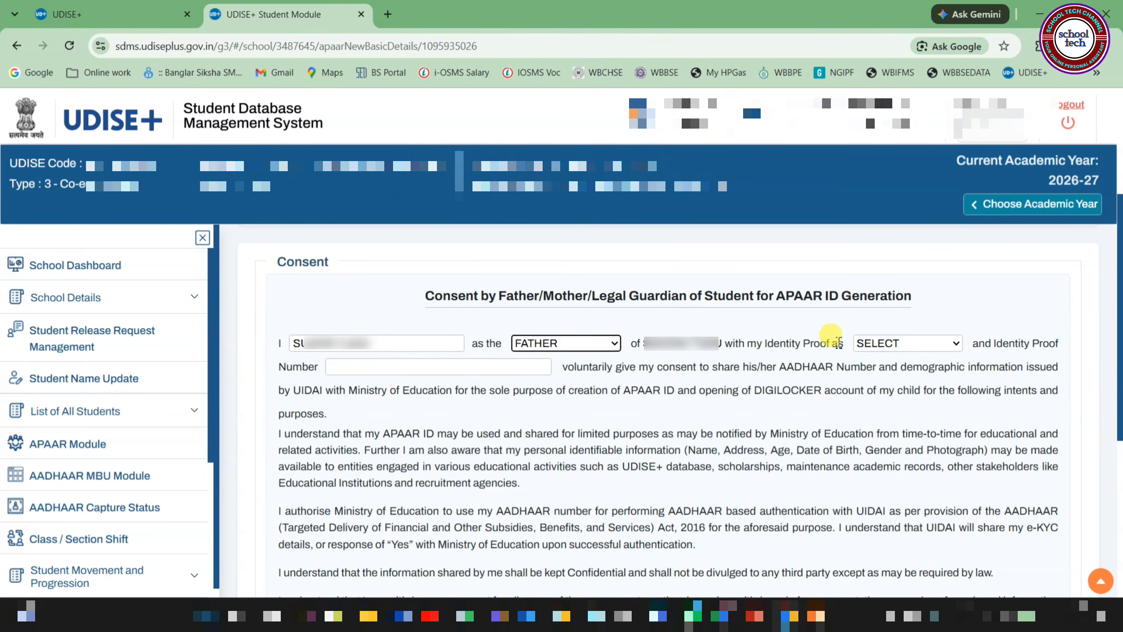
Set the parent's identity proof to AADHAAR and enter the identity proof number
{"action": "left_click", "coordinate": [889, 348]}
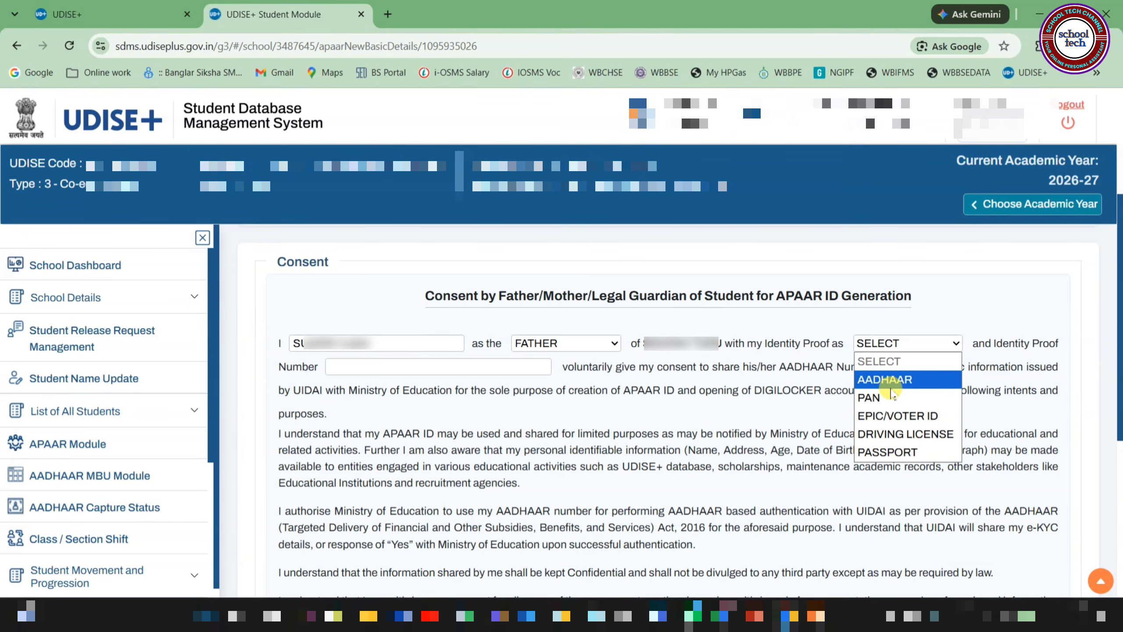
{"action": "left_click", "coordinate": [887, 380]}
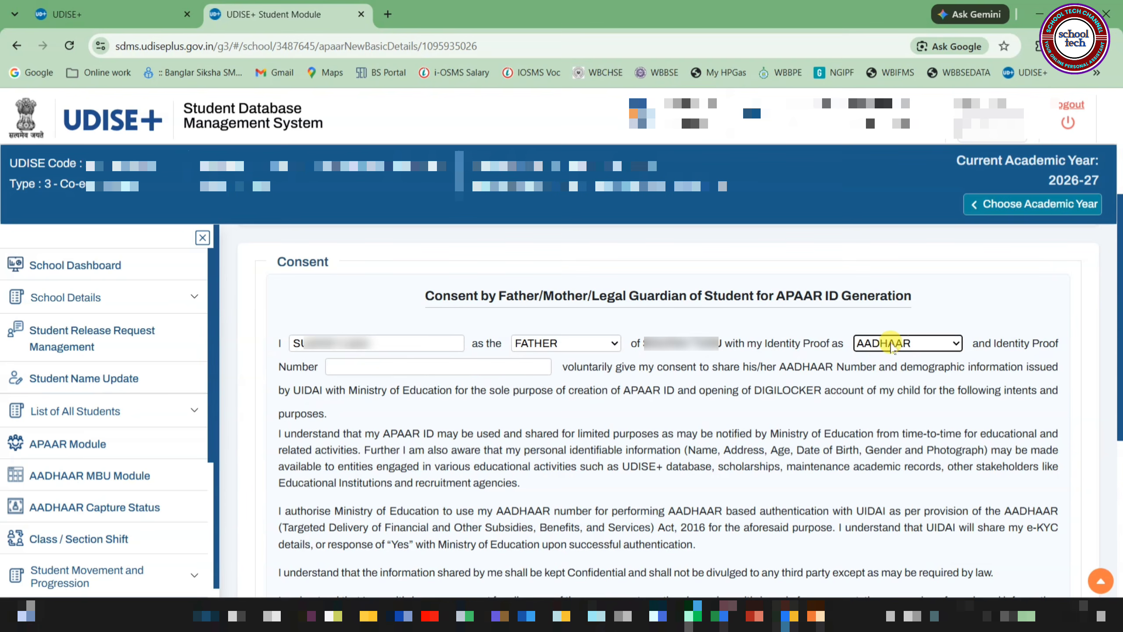
{"action": "left_click", "coordinate": [355, 367]}
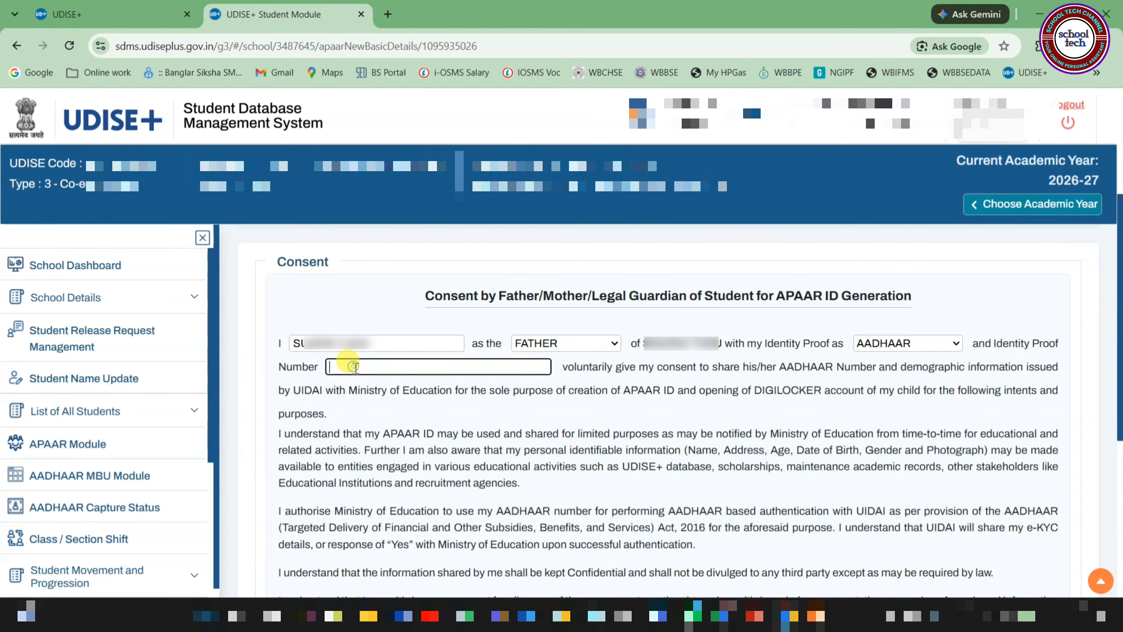
{"action": "left_click", "coordinate": [898, 346]}
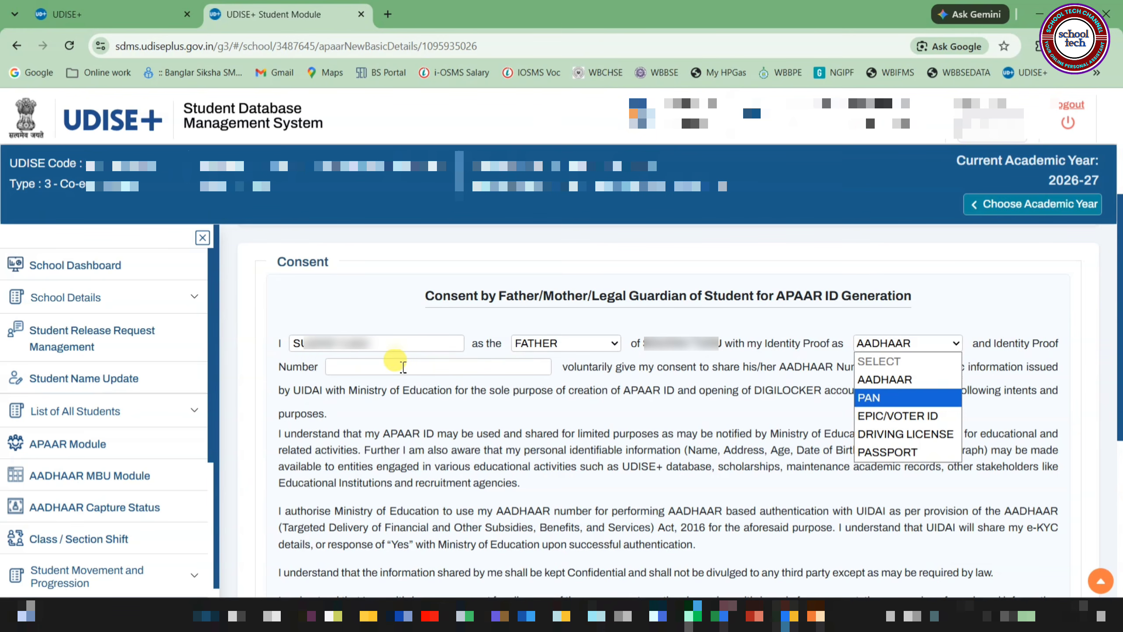
{"action": "left_click", "coordinate": [433, 366]}
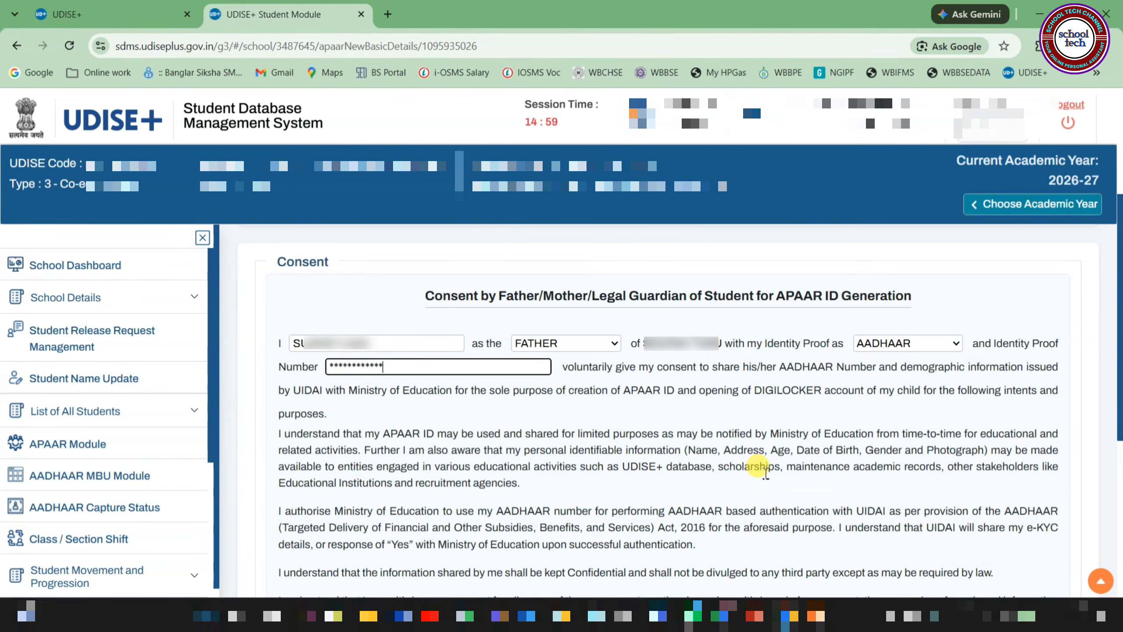
Enter the place of physical consent and set the date of physical consent to 08/08/2026
{"action": "scroll", "coordinate": [767, 471], "scroll_direction": "down", "scroll_amount": 5}
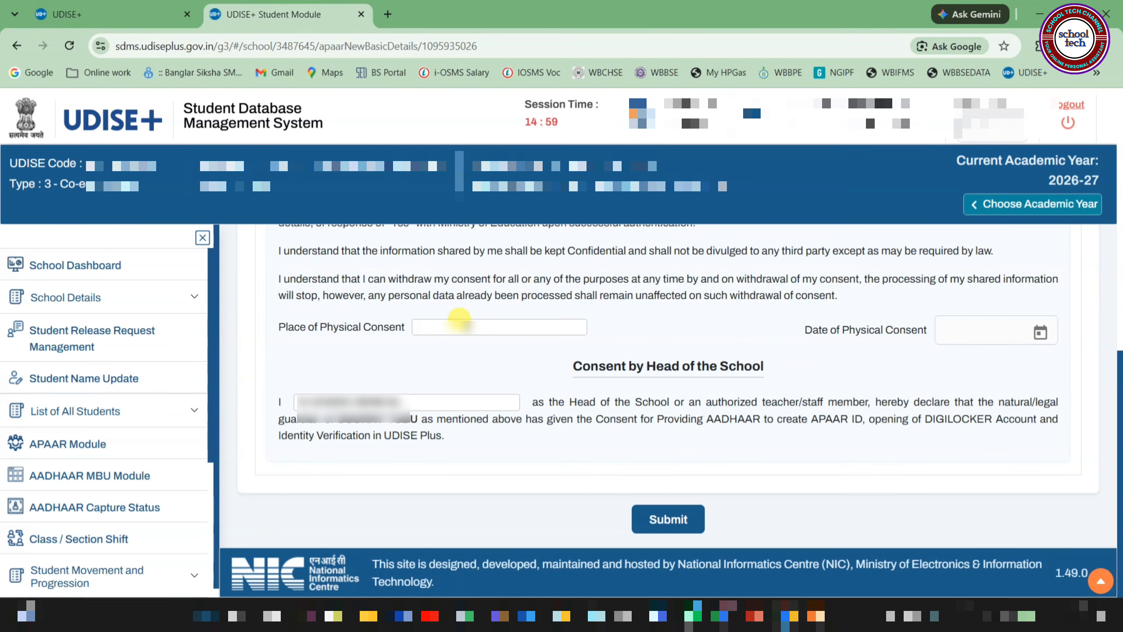
{"action": "left_click", "coordinate": [459, 319]}
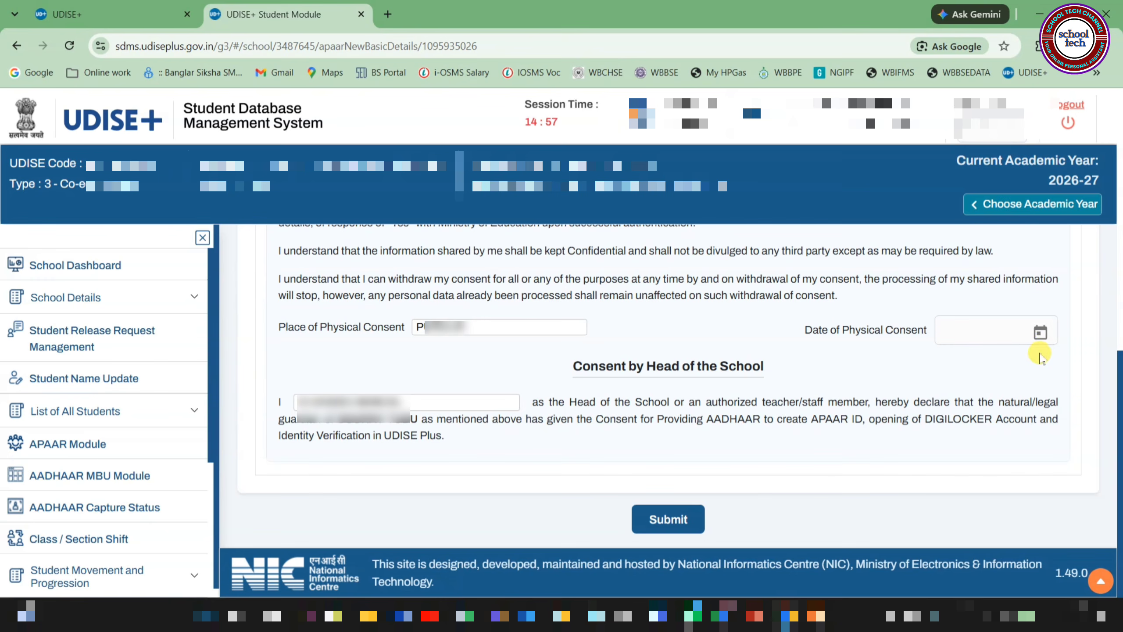
{"action": "left_click", "coordinate": [1040, 335]}
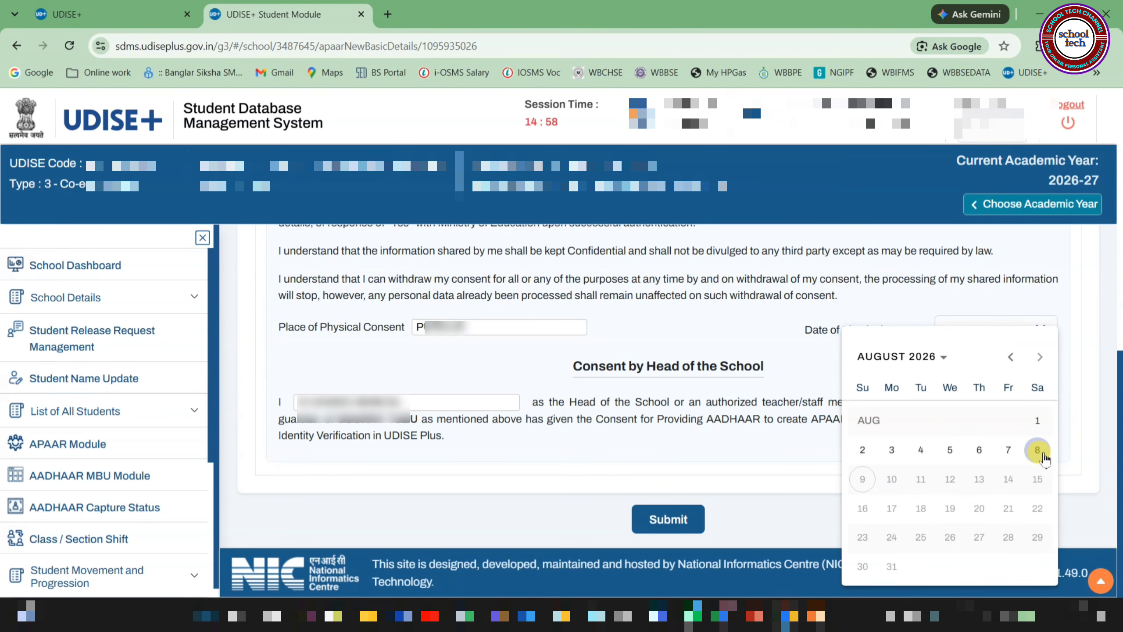
{"action": "left_click", "coordinate": [1037, 450]}
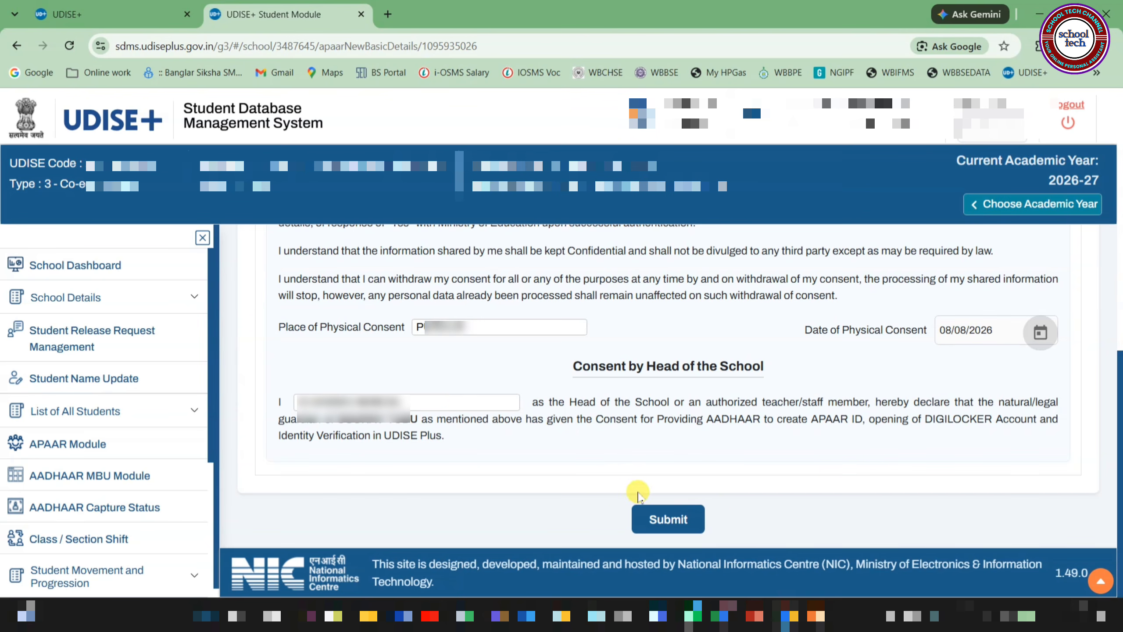
Submit the completed consent form and confirm APAAR ID generation with the father's consent
{"action": "left_click", "coordinate": [668, 520]}
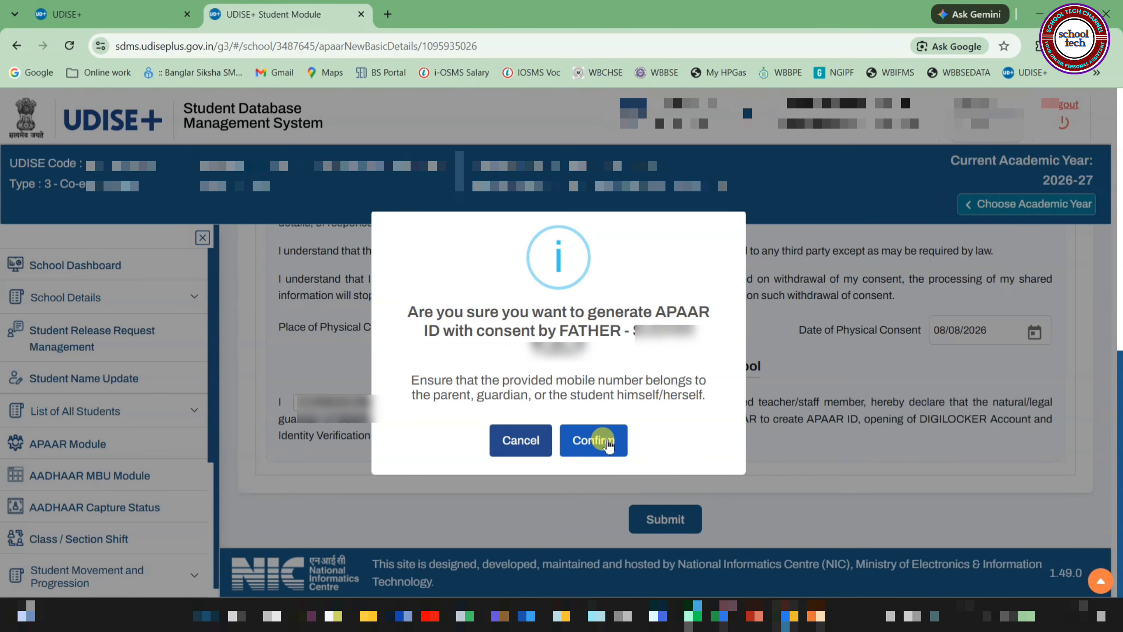
{"action": "left_click", "coordinate": [608, 443]}
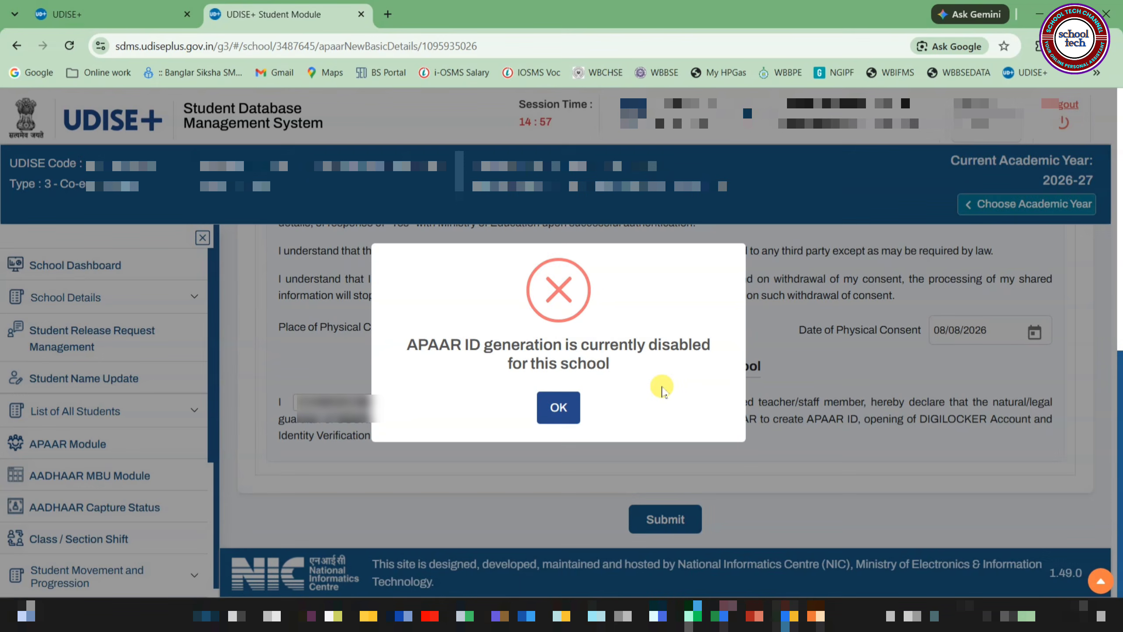